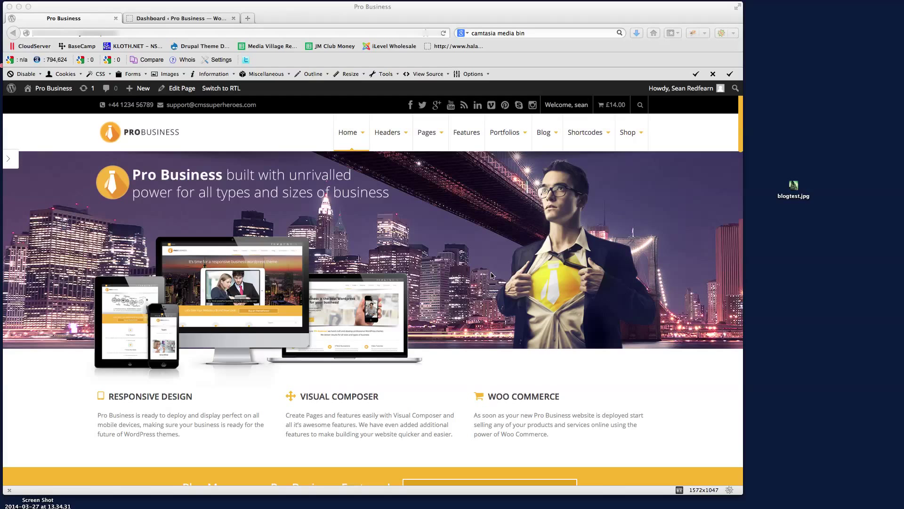
- Bring the browser showing the Pro Business home page into focus
{"action": "left_click", "coordinate": [539, 240]}
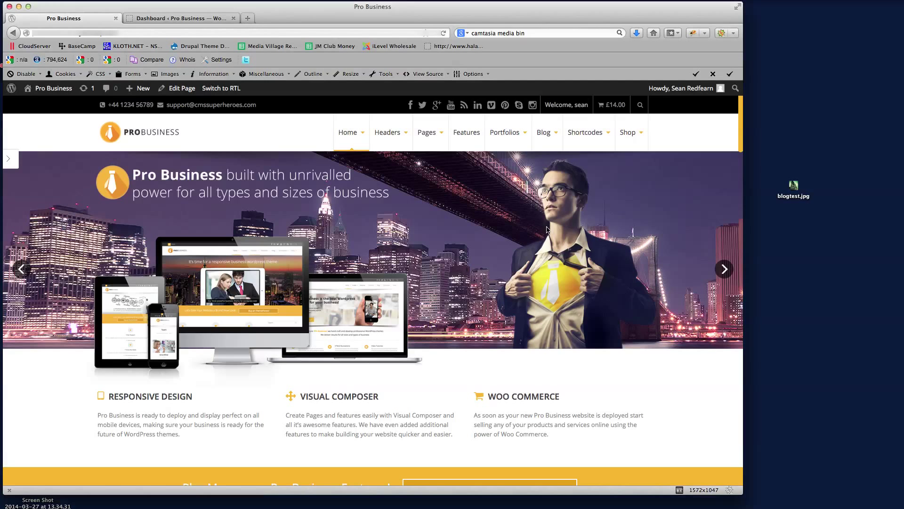
- Go to Blog > Classic Blog and scroll down to the A Polygon Concept post
{"action": "mouse_move", "coordinate": [542, 137]}
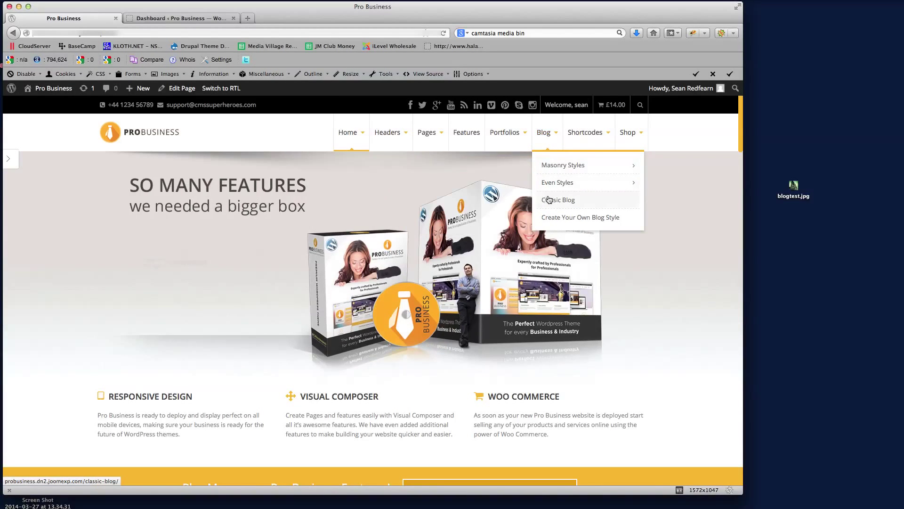
{"action": "left_click", "coordinate": [558, 201]}
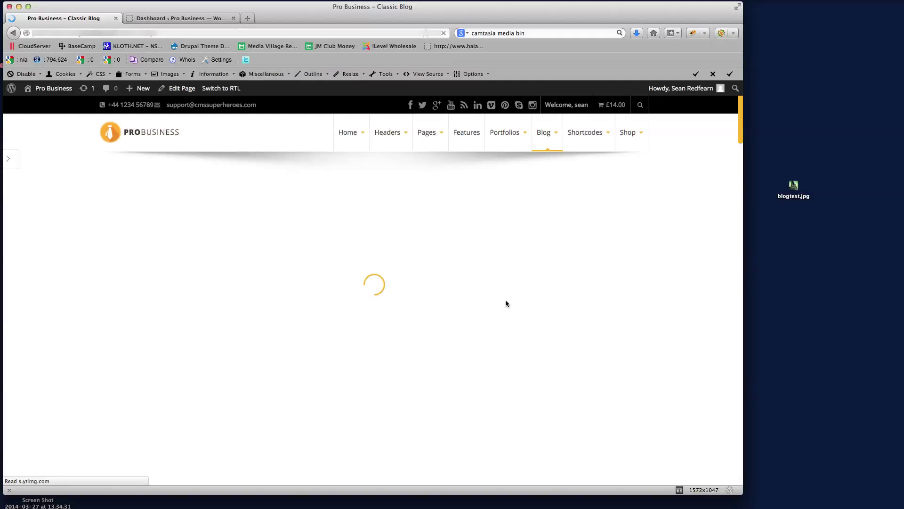
{"action": "mouse_move", "coordinate": [546, 136]}
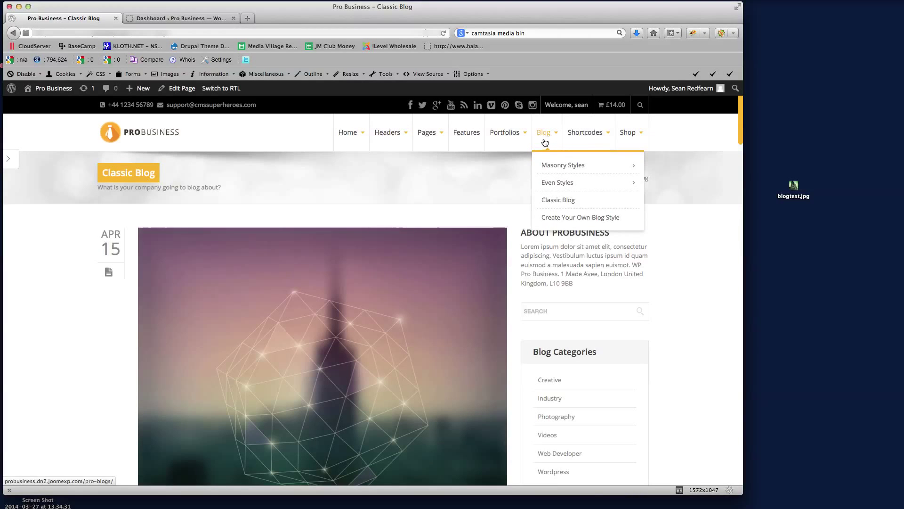
{"action": "mouse_move", "coordinate": [551, 175]}
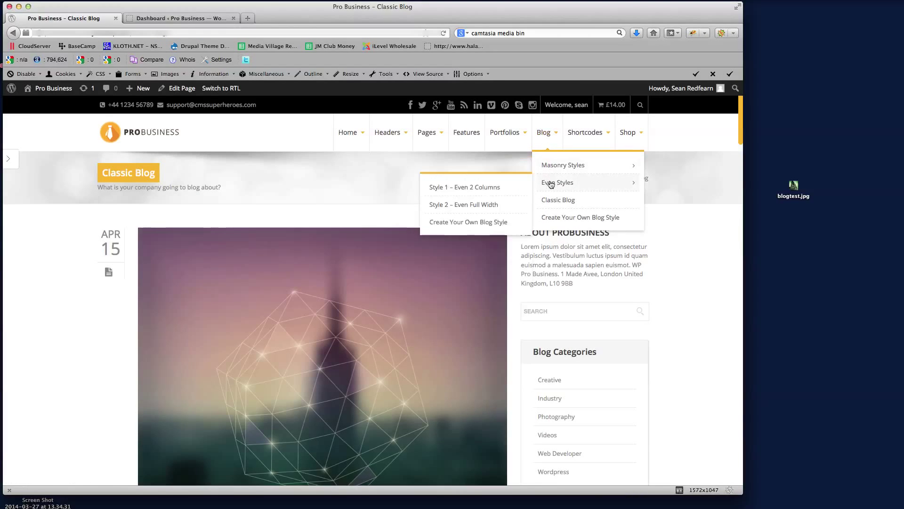
{"action": "mouse_move", "coordinate": [183, 289]}
{"action": "scroll", "coordinate": [57, 287], "scroll_direction": "down", "scroll_amount": 3}
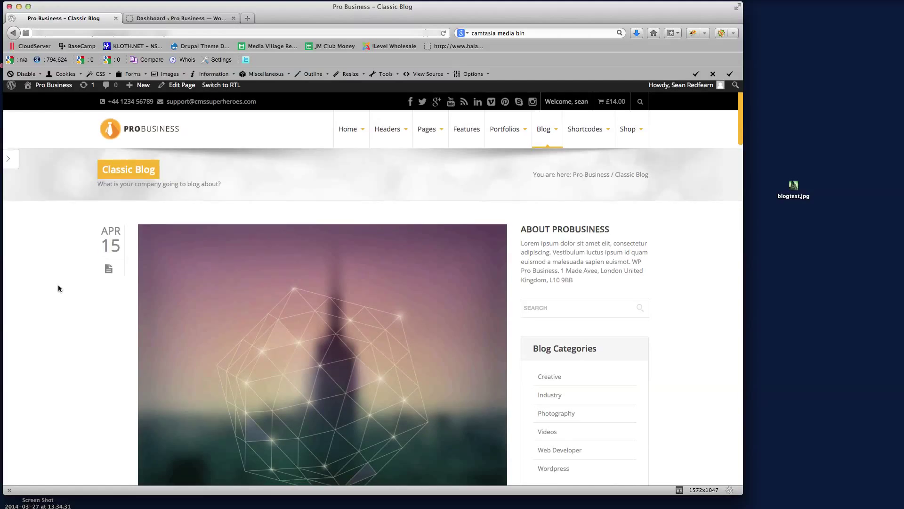
{"action": "scroll", "coordinate": [89, 205], "scroll_direction": "up", "scroll_amount": 1}
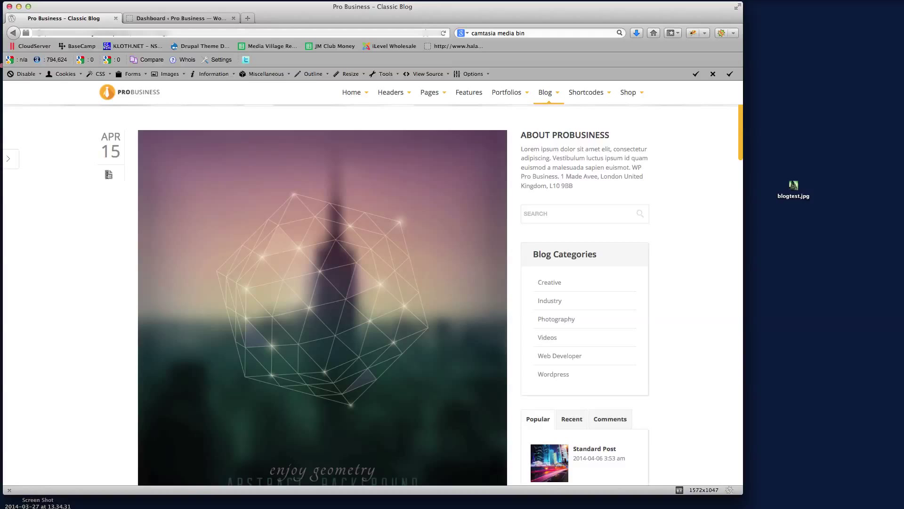
{"action": "scroll", "coordinate": [58, 263], "scroll_direction": "down", "scroll_amount": 1}
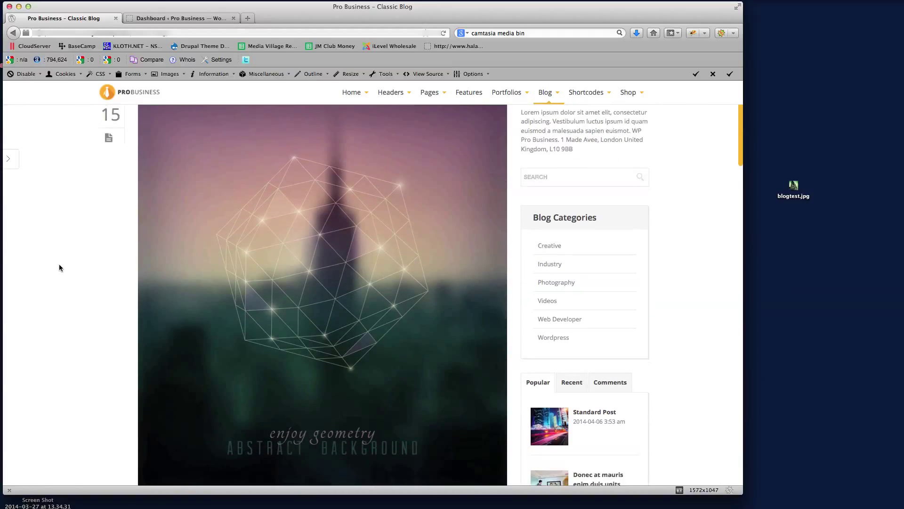
{"action": "mouse_move", "coordinate": [369, 243]}
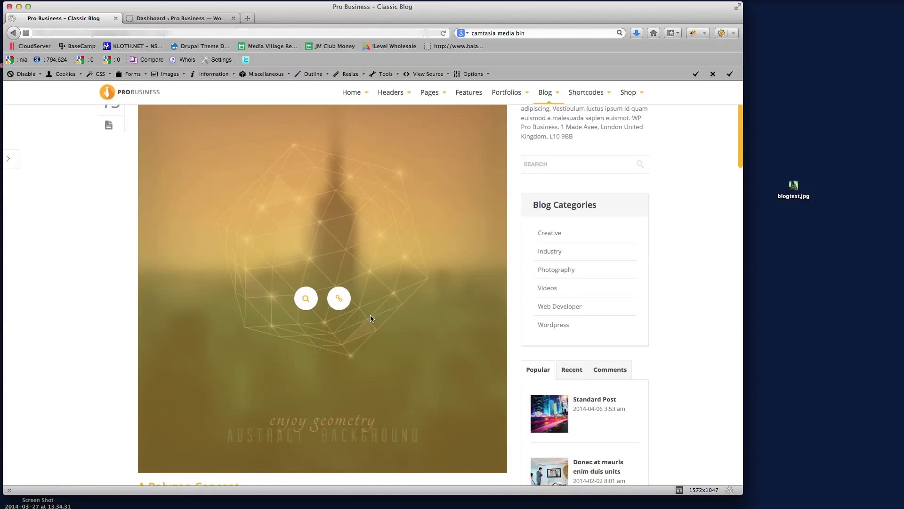
{"action": "scroll", "coordinate": [105, 298], "scroll_direction": "down", "scroll_amount": 4}
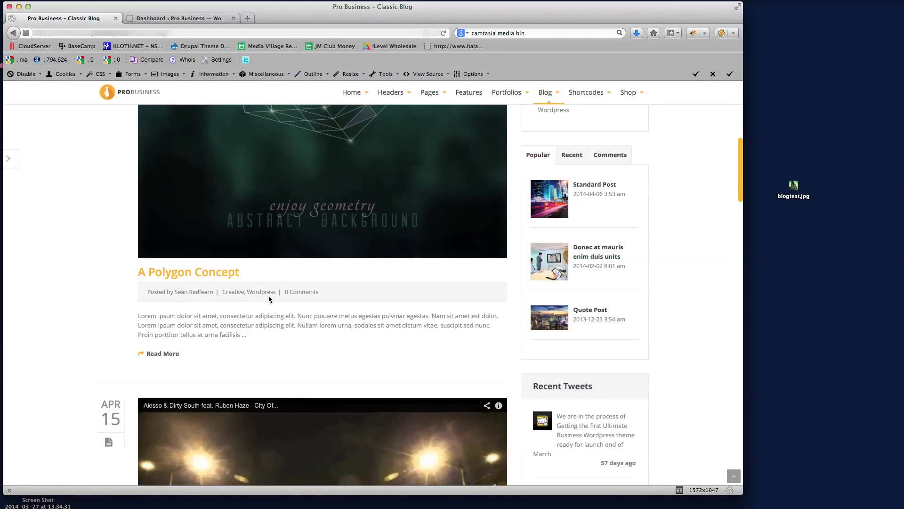
- Open the full A Polygon Concept post and scroll through its text and reply form
{"action": "left_click", "coordinate": [161, 353]}
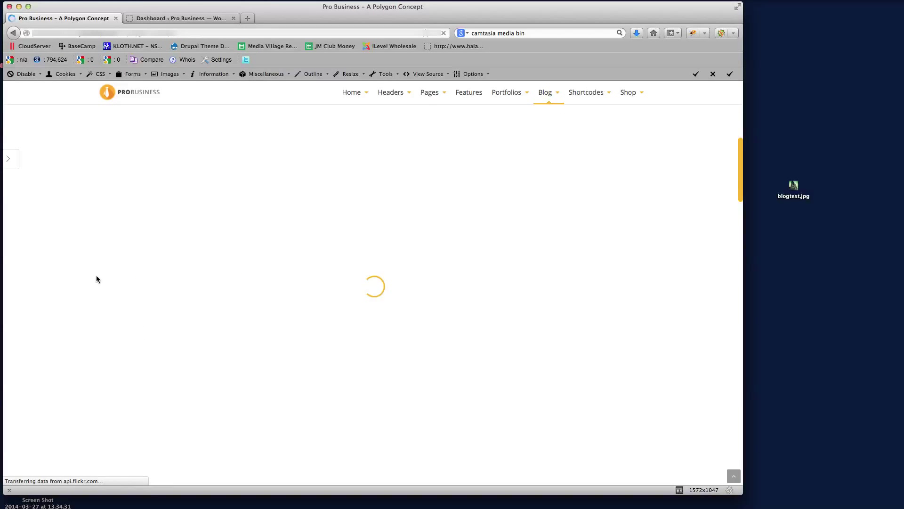
{"action": "scroll", "coordinate": [75, 282], "scroll_direction": "down", "scroll_amount": 5}
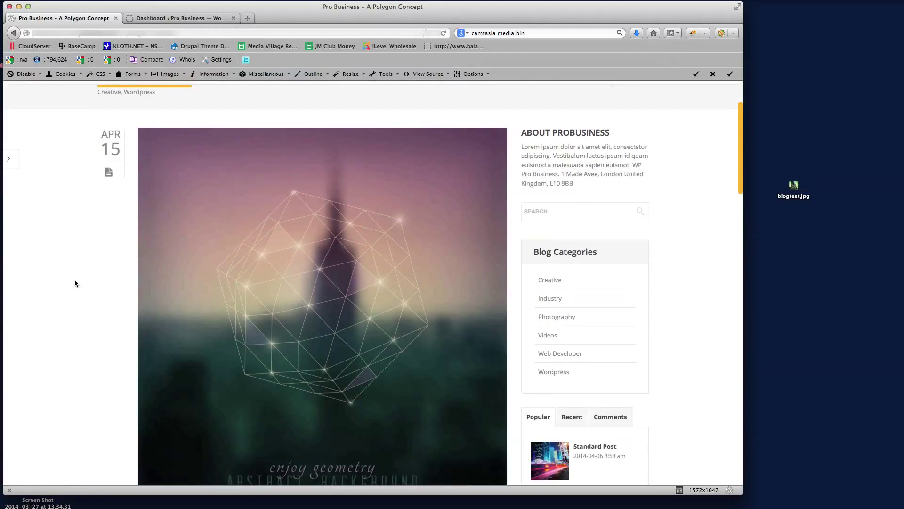
{"action": "scroll", "coordinate": [74, 282], "scroll_direction": "up", "scroll_amount": 4}
{"action": "scroll", "coordinate": [75, 281], "scroll_direction": "up", "scroll_amount": 1}
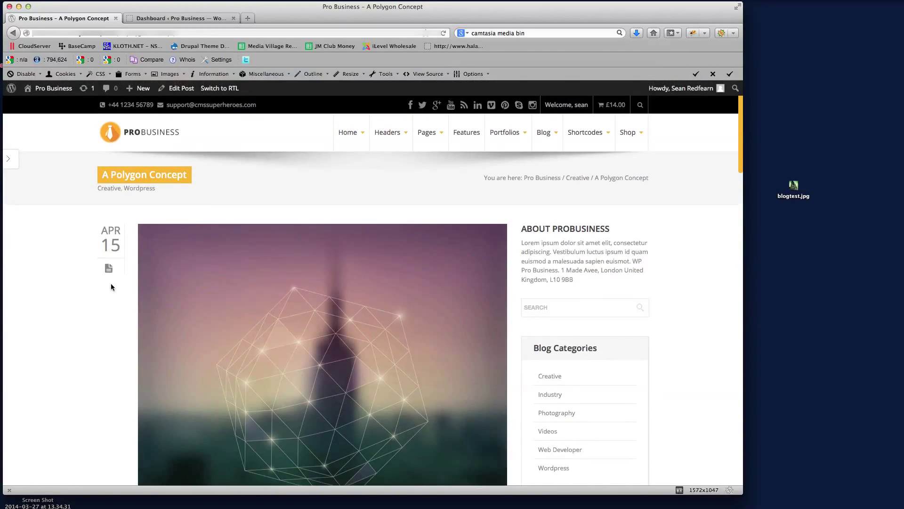
{"action": "scroll", "coordinate": [108, 334], "scroll_direction": "down", "scroll_amount": 10}
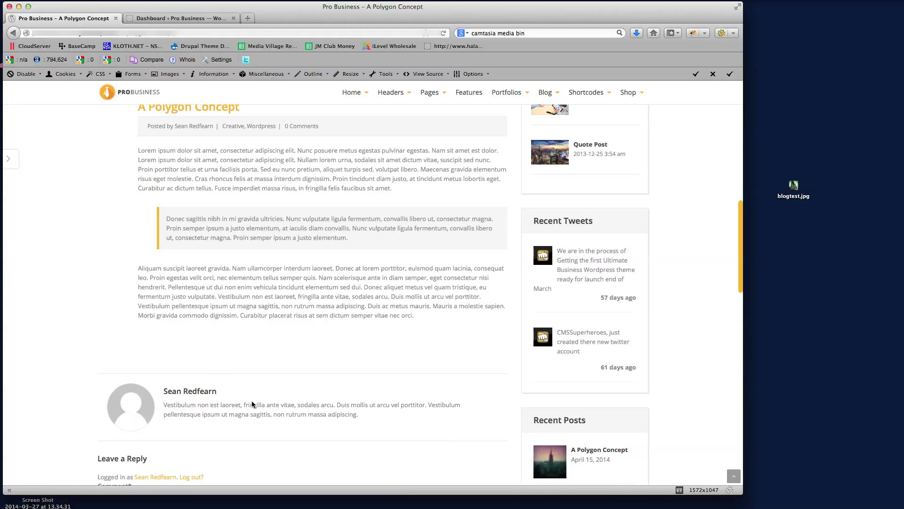
{"action": "scroll", "coordinate": [253, 400], "scroll_direction": "down", "scroll_amount": 4}
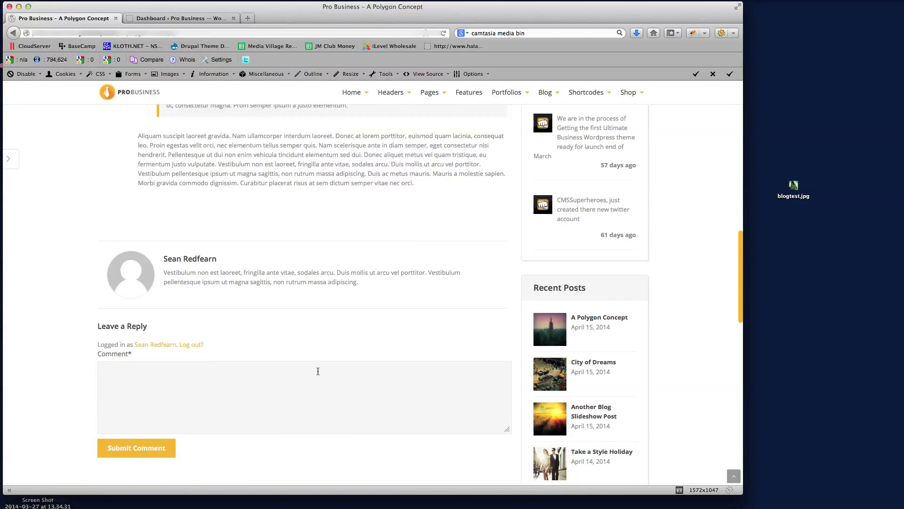
{"action": "scroll", "coordinate": [318, 371], "scroll_direction": "up", "scroll_amount": 15}
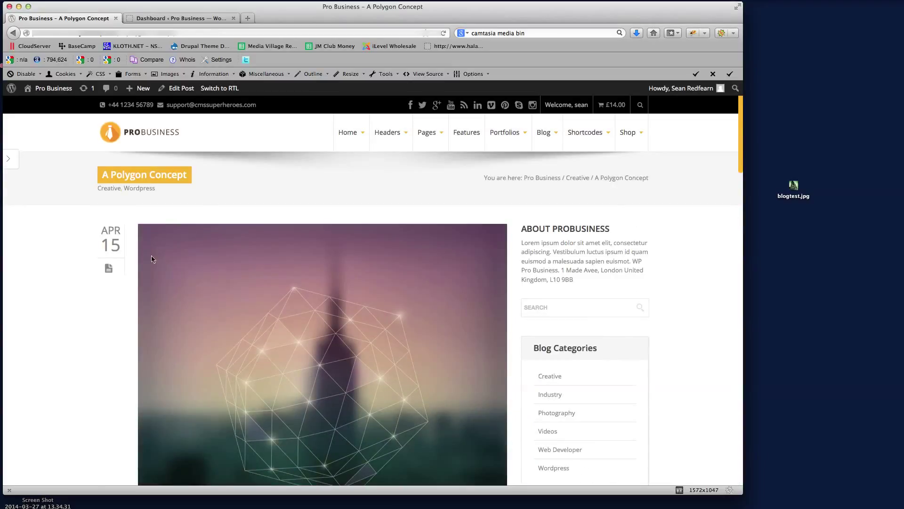
- In the admin dashboard, view the Posts list showing A Polygon Concept and City of Dreams
{"action": "left_click", "coordinate": [182, 19]}
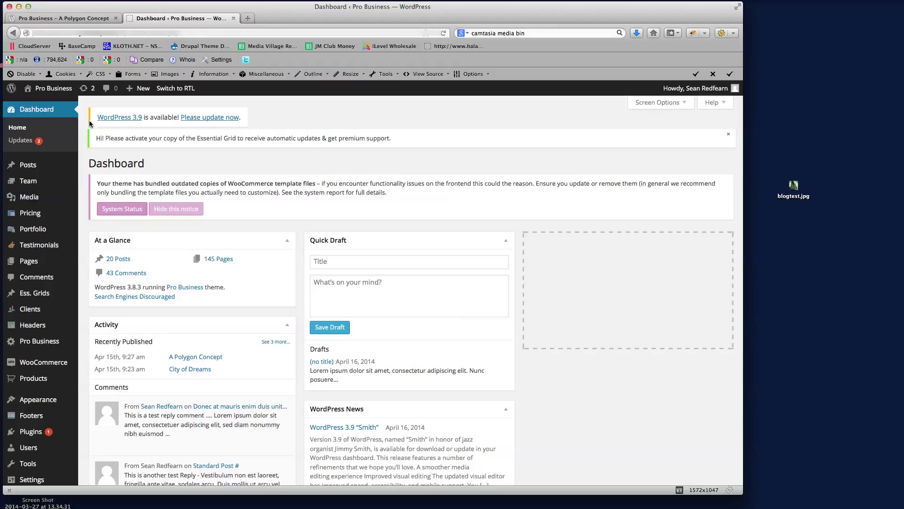
{"action": "left_click", "coordinate": [28, 167]}
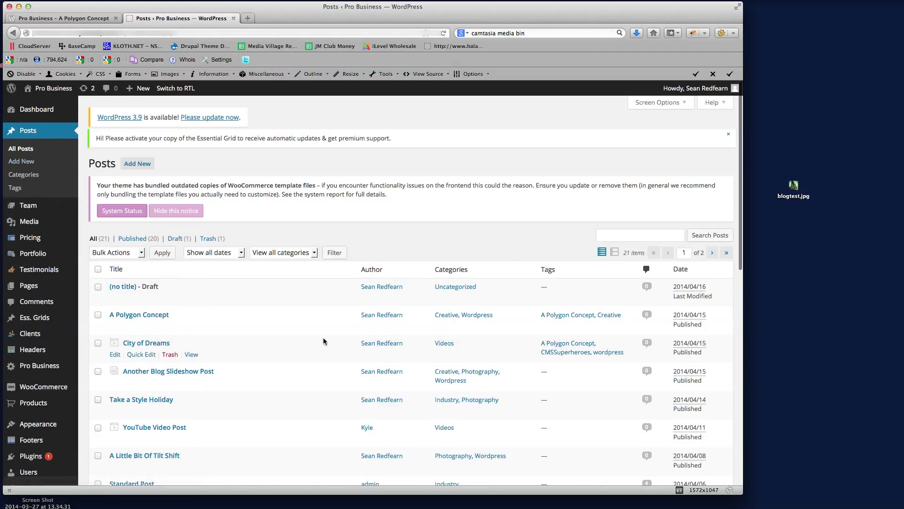
{"action": "scroll", "coordinate": [323, 335], "scroll_direction": "down", "scroll_amount": 10}
{"action": "scroll", "coordinate": [345, 351], "scroll_direction": "up", "scroll_amount": 10}
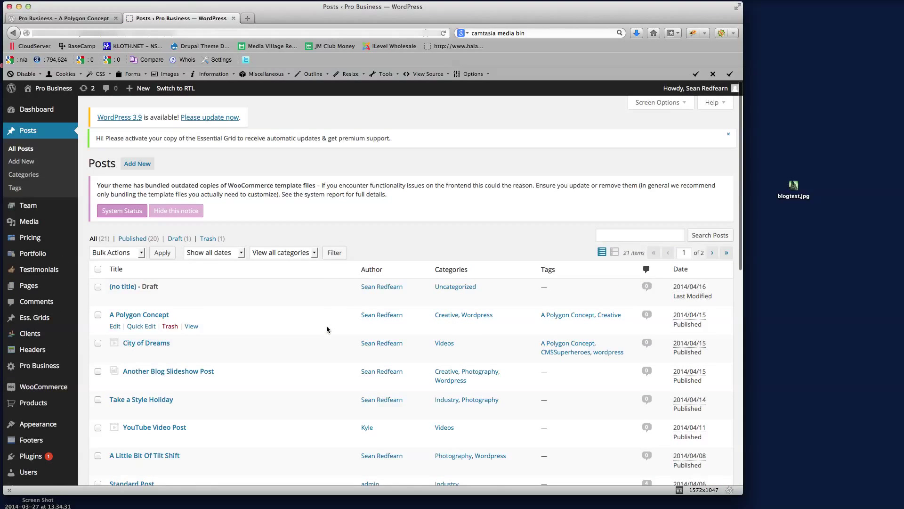
- Start a new post, preview blogtest.jpg, and title it 'Beautiful City View'
{"action": "left_click", "coordinate": [138, 164]}
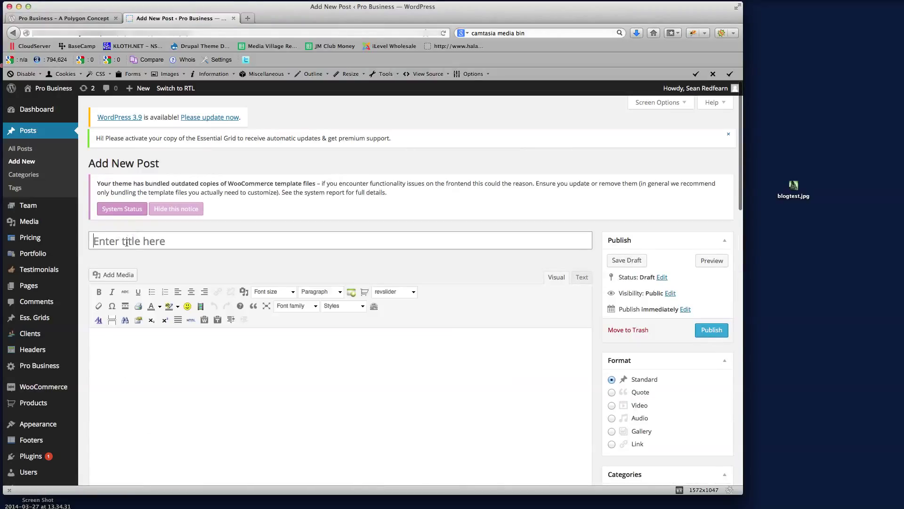
{"action": "left_click", "coordinate": [796, 231]}
{"action": "left_click", "coordinate": [793, 186]}
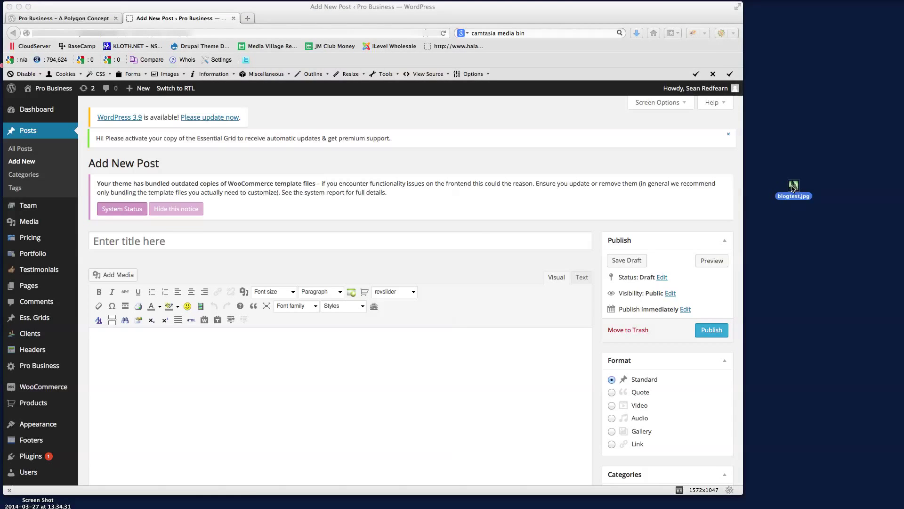
{"action": "key", "text": "space"}
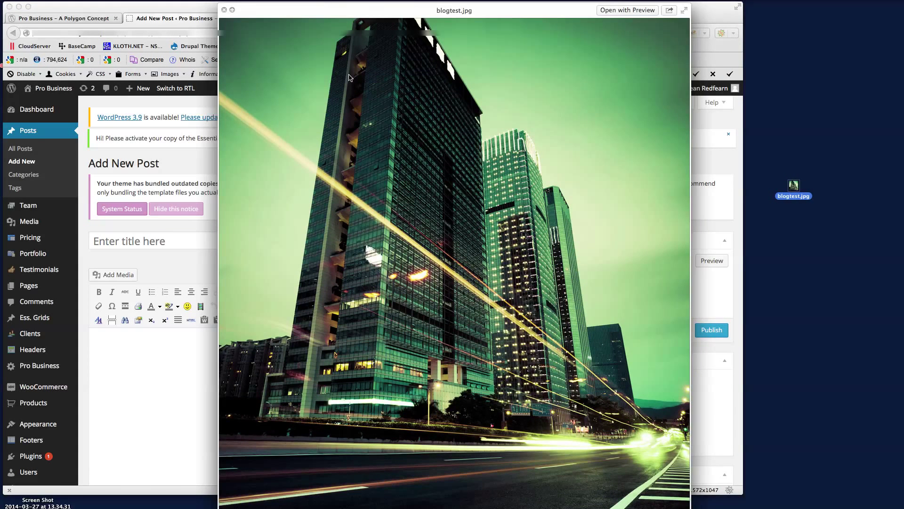
{"action": "left_click", "coordinate": [224, 10]}
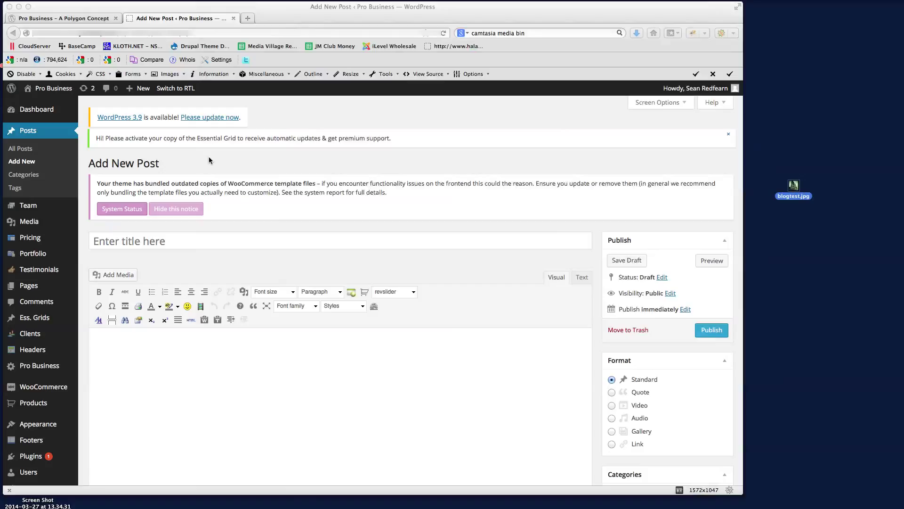
{"action": "left_click", "coordinate": [113, 243]}
{"action": "type", "text": "Beaut"}
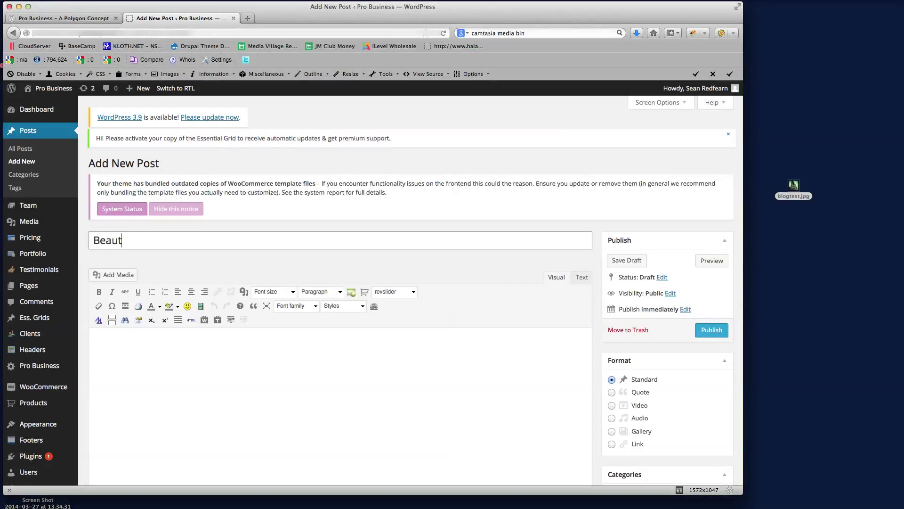
{"action": "type", "text": "ifuk"}
{"action": "type", "text": " City View"}
- Paste four paragraphs of Lorem ipsum text, including an indented quote, into the post body
{"action": "left_click", "coordinate": [236, 345]}
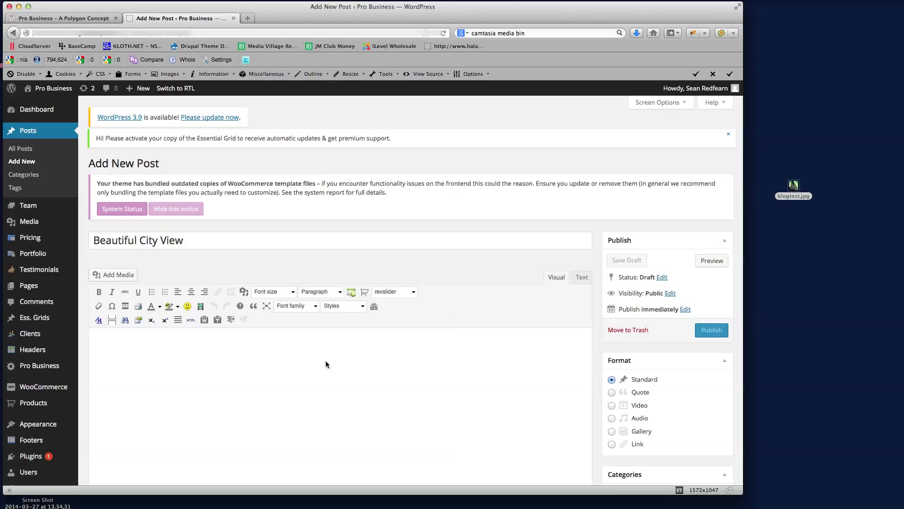
{"action": "scroll", "coordinate": [326, 360], "scroll_direction": "down", "scroll_amount": 5}
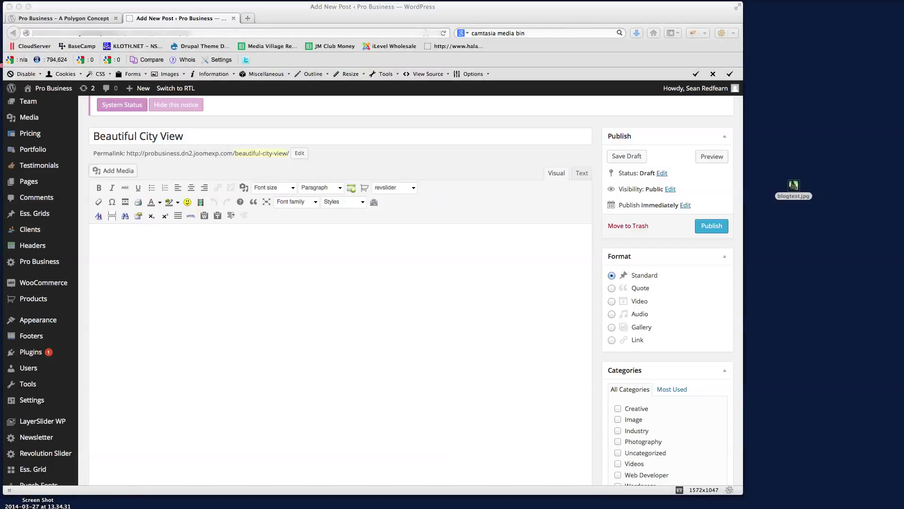
{"action": "left_click", "coordinate": [397, 352]}
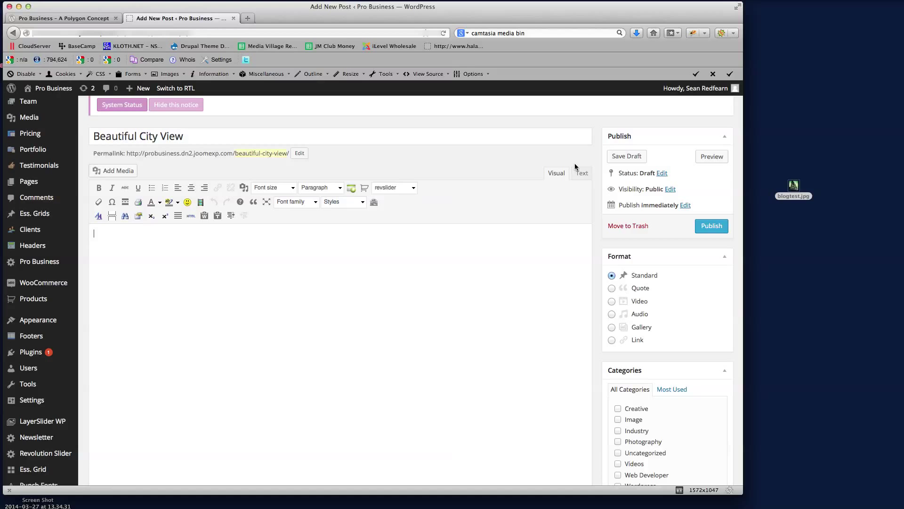
{"action": "left_click", "coordinate": [584, 175]}
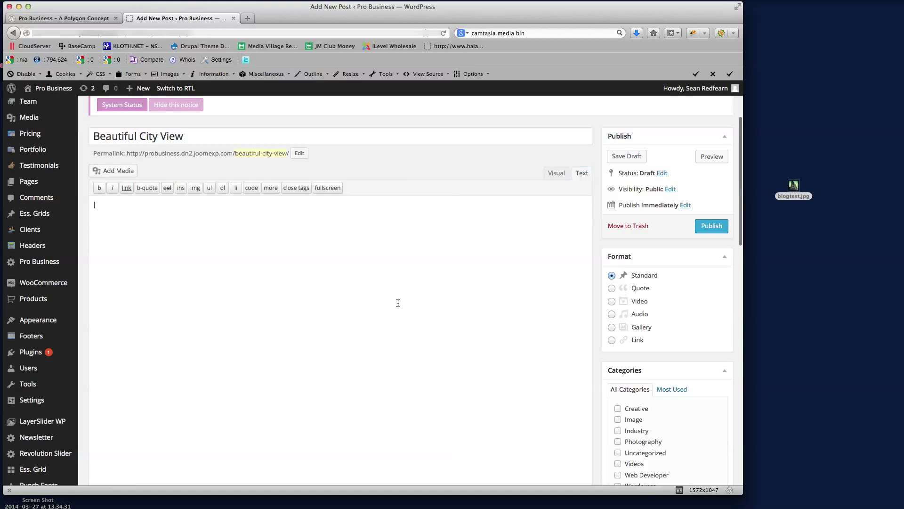
{"action": "key", "text": "super+v"}
{"action": "left_click", "coordinate": [556, 173]}
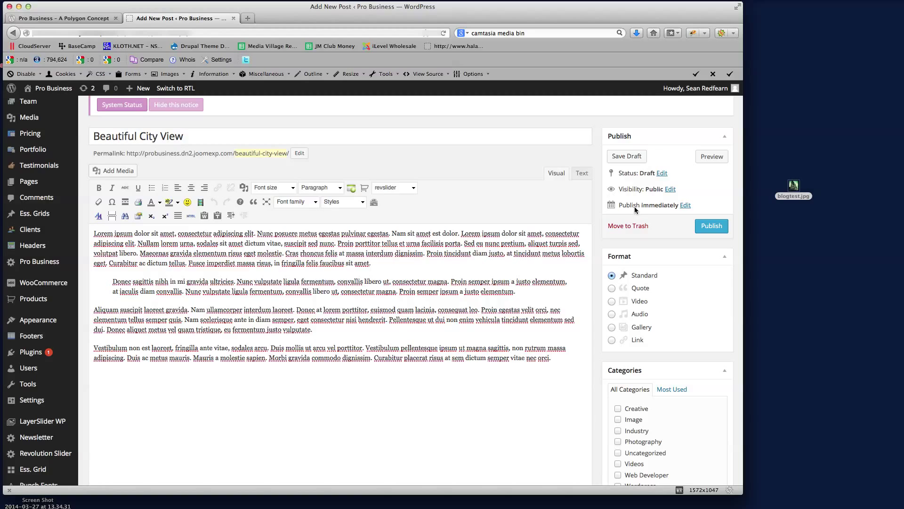
{"action": "left_click", "coordinate": [686, 205]}
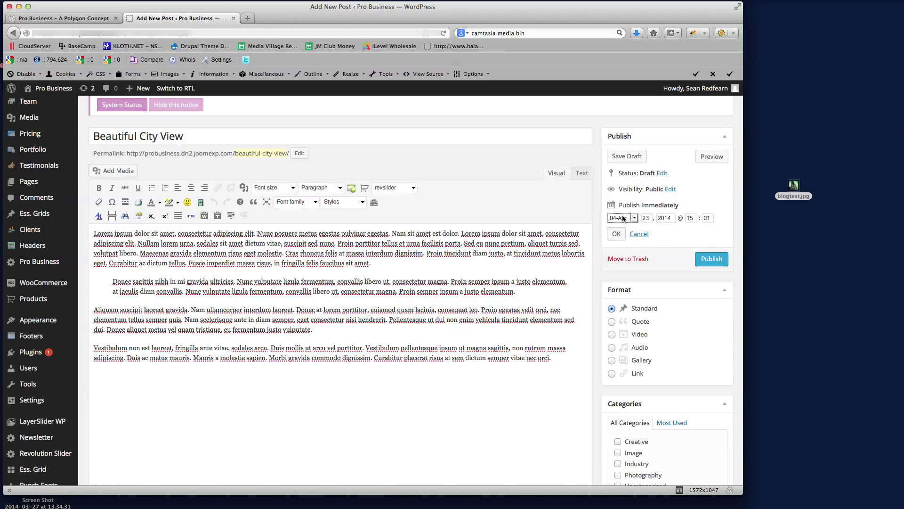
{"action": "left_click", "coordinate": [639, 234]}
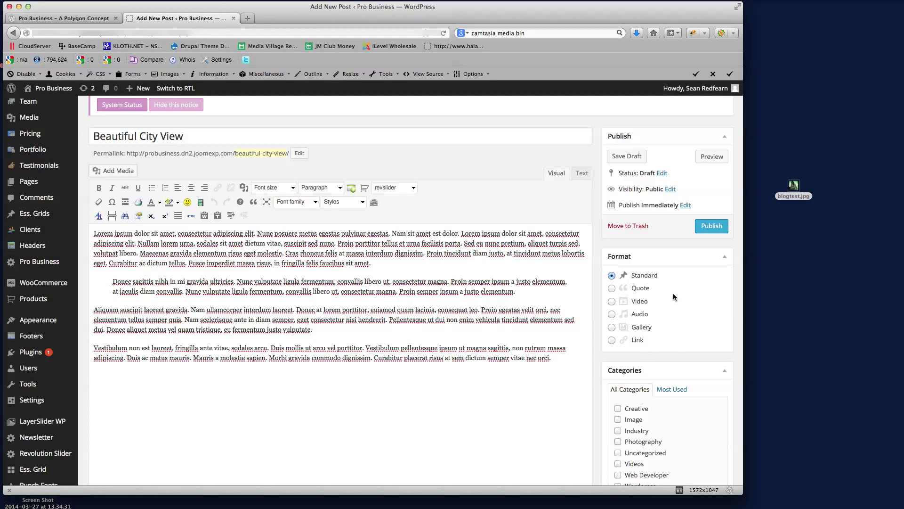
{"action": "left_click", "coordinate": [57, 18]}
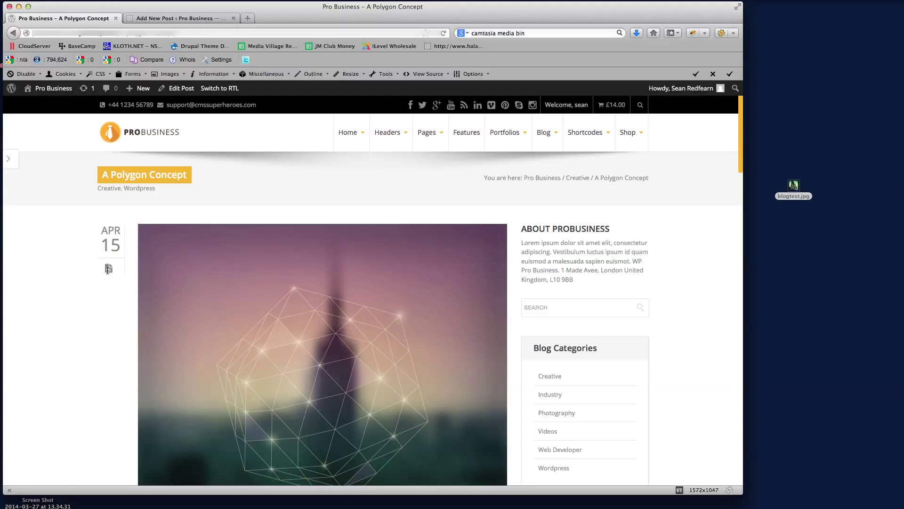
{"action": "left_click", "coordinate": [170, 18]}
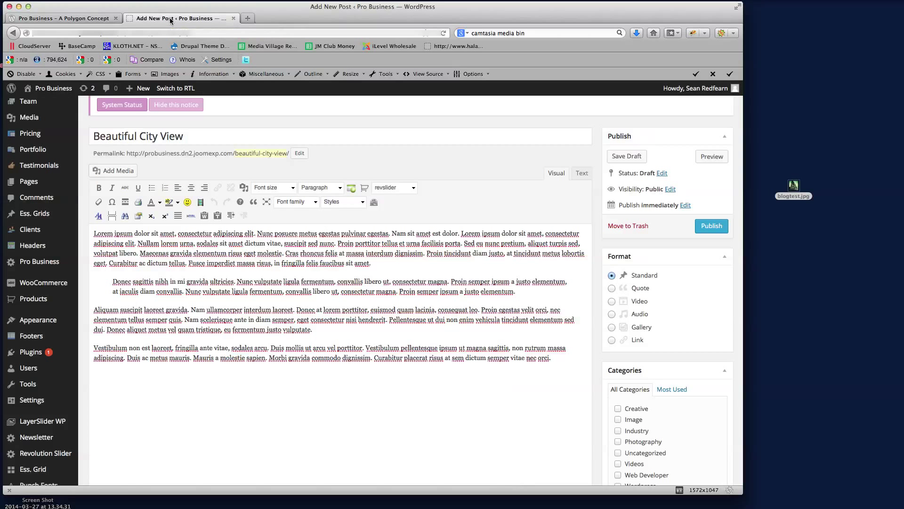
- File the post under Creative and Photography and add the tags Creative, Photography
{"action": "scroll", "coordinate": [519, 339], "scroll_direction": "down", "scroll_amount": 2}
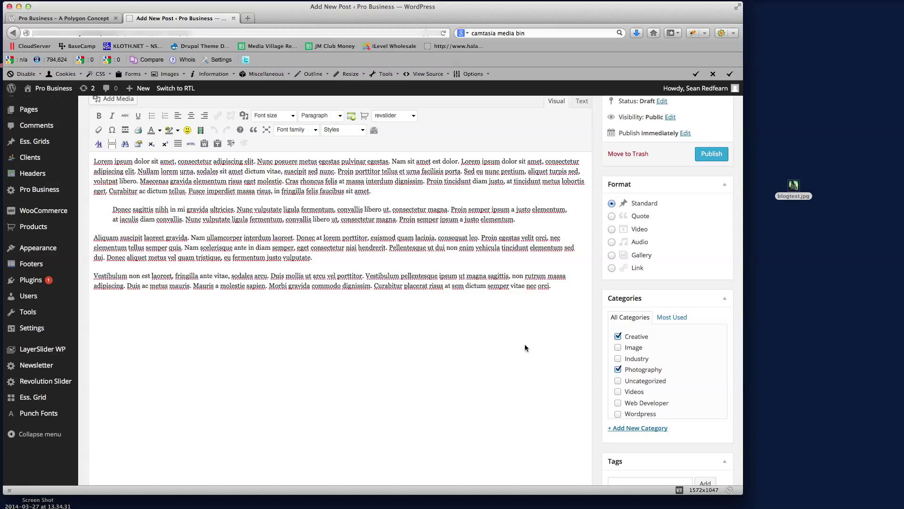
{"action": "scroll", "coordinate": [516, 332], "scroll_direction": "down", "scroll_amount": 3}
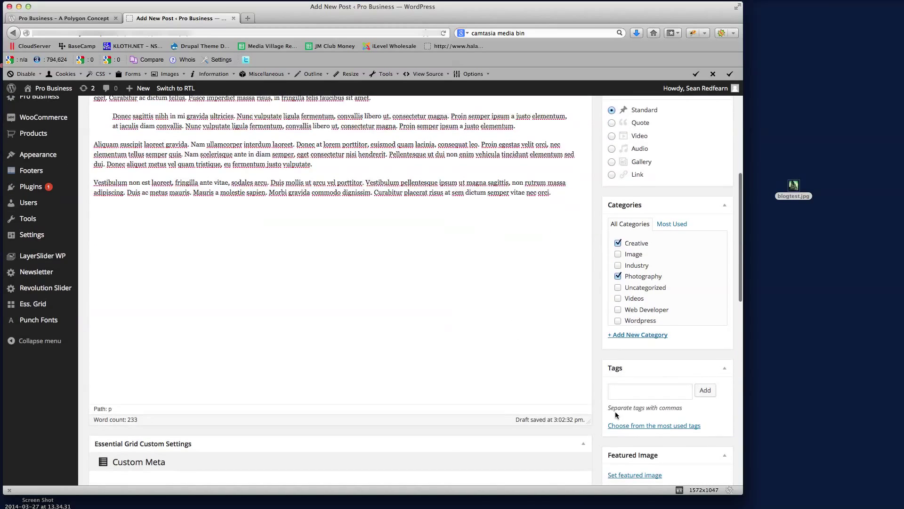
{"action": "left_click", "coordinate": [628, 393]}
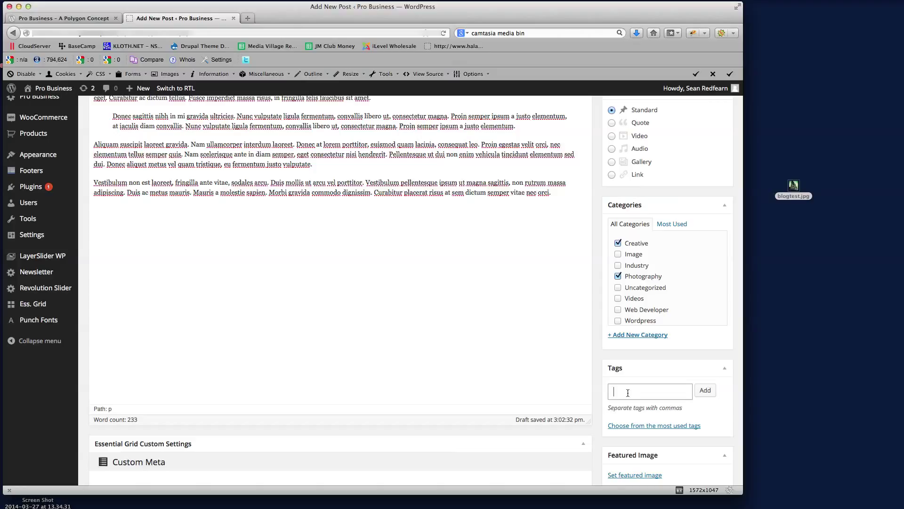
{"action": "type", "text": "Creative, Photography"}
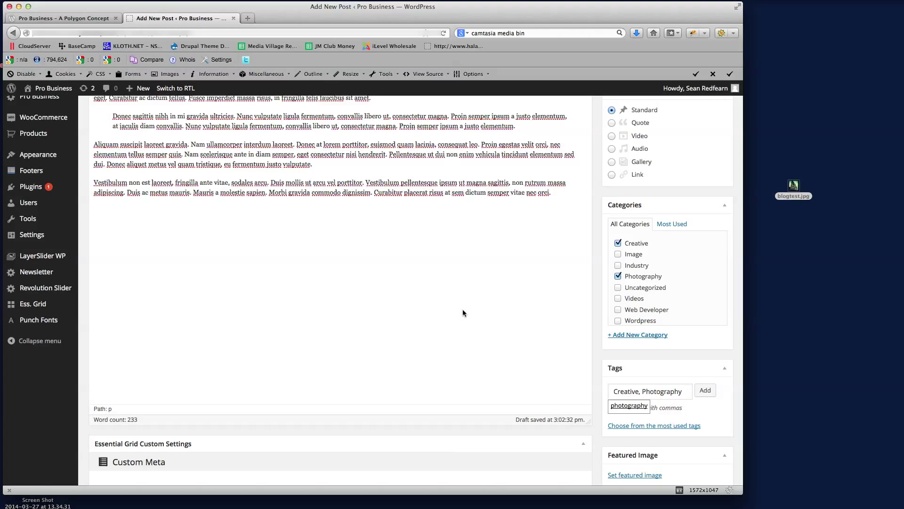
{"action": "scroll", "coordinate": [507, 303], "scroll_direction": "down", "scroll_amount": 2}
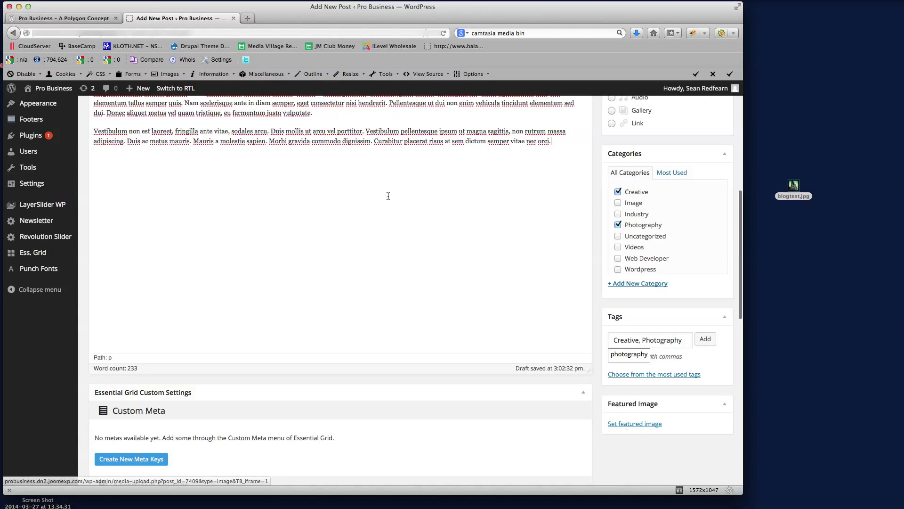
- Glance at the live A Polygon Concept post, then return to the new post's editor
{"action": "key", "text": "ctrl+shift+Tab"}
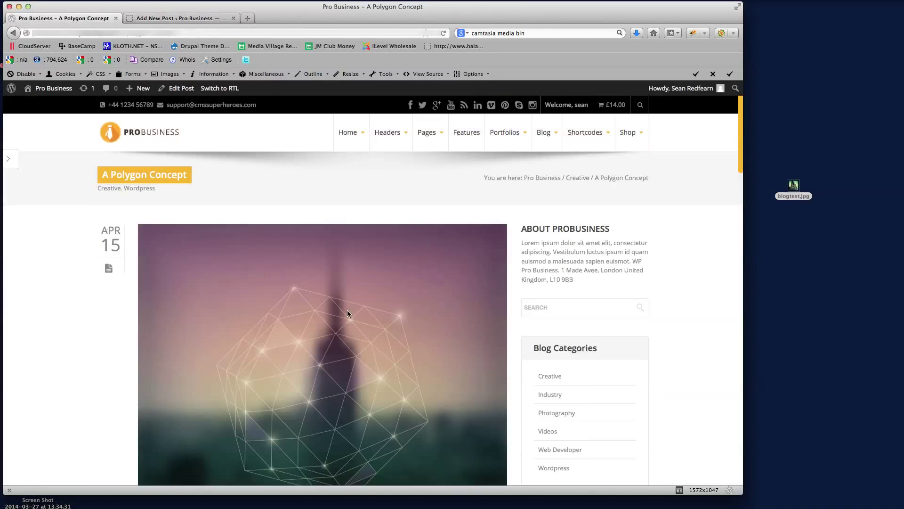
{"action": "left_click", "coordinate": [195, 18]}
{"action": "scroll", "coordinate": [534, 401], "scroll_direction": "down", "scroll_amount": 1}
- Upload blogtest.jpg to the Media Library and set it as the featured image
{"action": "left_click", "coordinate": [632, 394]}
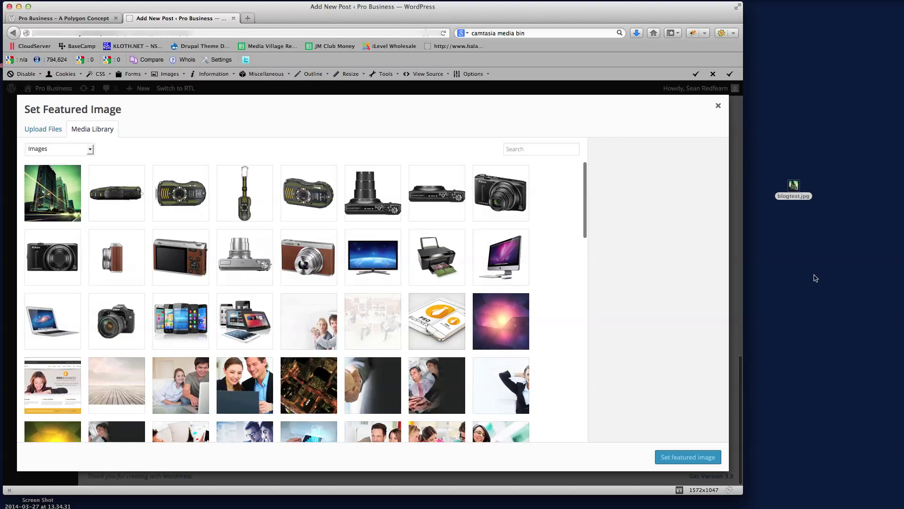
{"action": "left_click", "coordinate": [794, 188]}
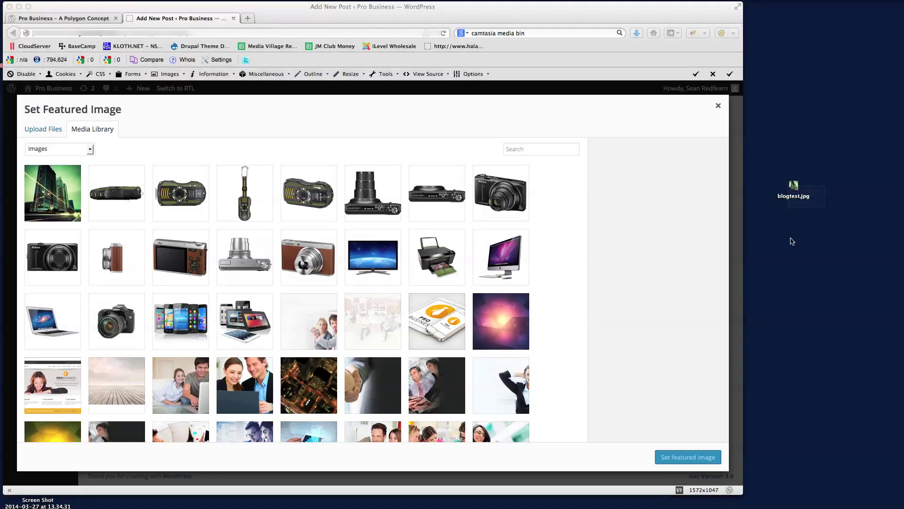
{"action": "left_click_drag", "start_coordinate": [794, 188], "coordinate": [816, 125]}
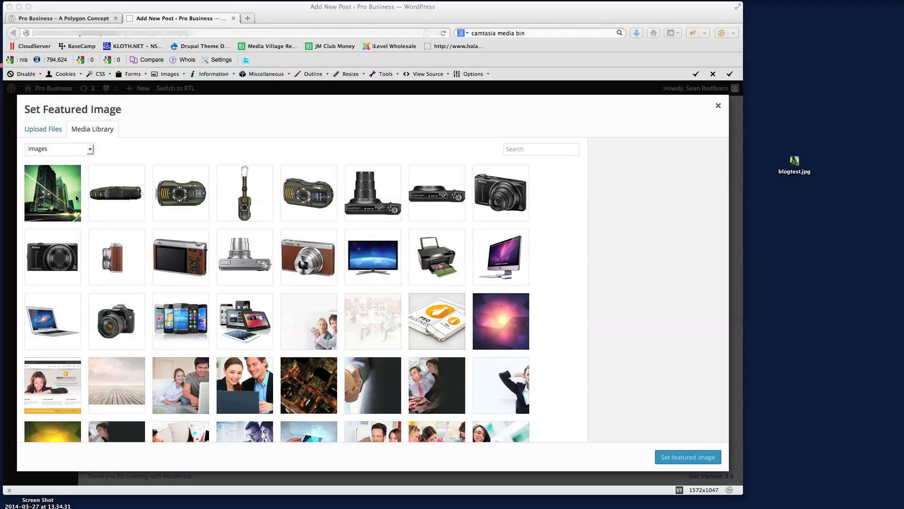
{"action": "left_click", "coordinate": [47, 198]}
{"action": "left_click", "coordinate": [50, 202]}
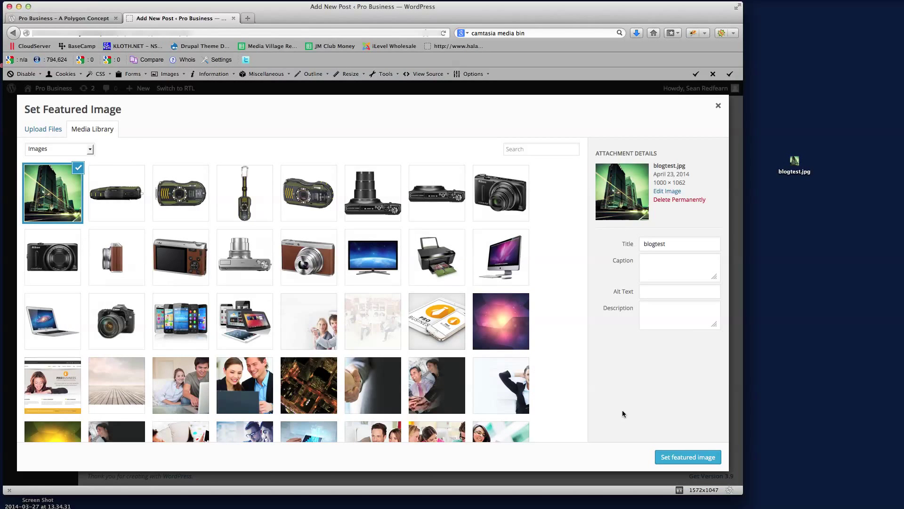
{"action": "left_click", "coordinate": [687, 458]}
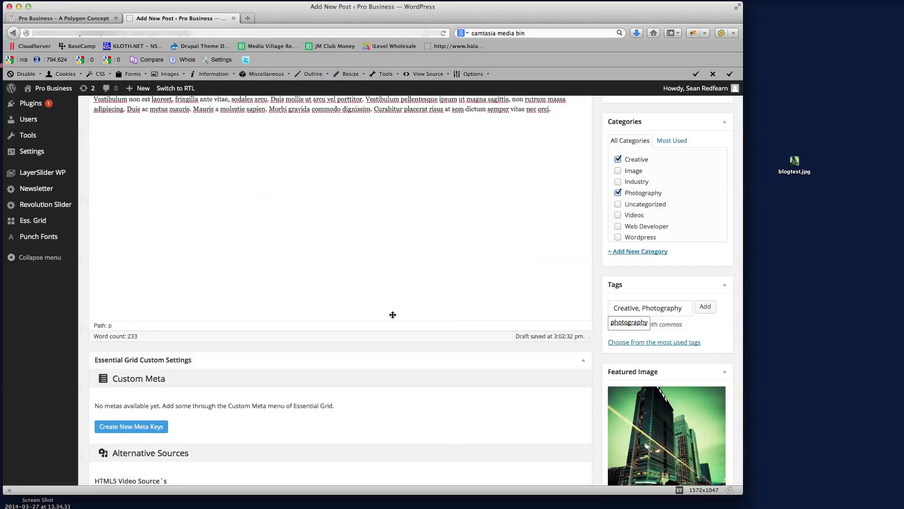
- Review the post settings, then publish Beautiful City View
{"action": "scroll", "coordinate": [478, 335], "scroll_direction": "down", "scroll_amount": 3}
{"action": "scroll", "coordinate": [478, 336], "scroll_direction": "down", "scroll_amount": 5}
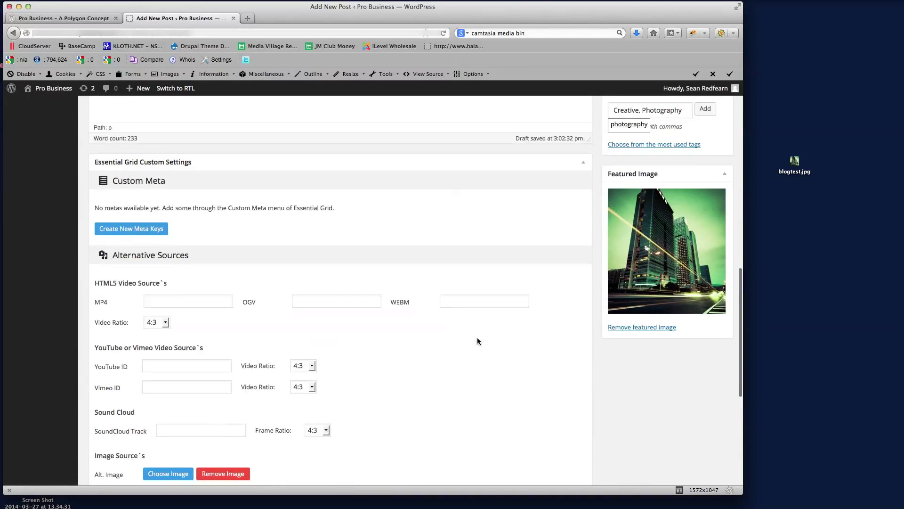
{"action": "scroll", "coordinate": [390, 284], "scroll_direction": "down", "scroll_amount": 10}
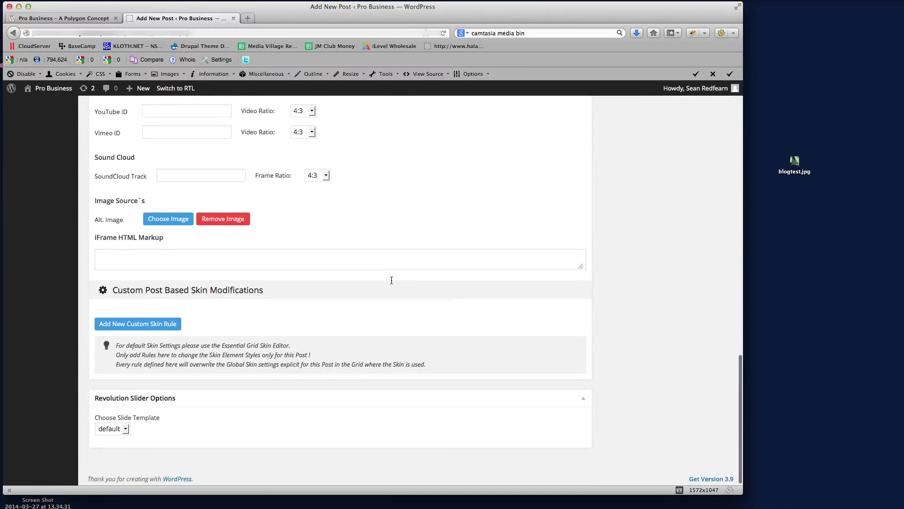
{"action": "scroll", "coordinate": [397, 244], "scroll_direction": "up", "scroll_amount": 4}
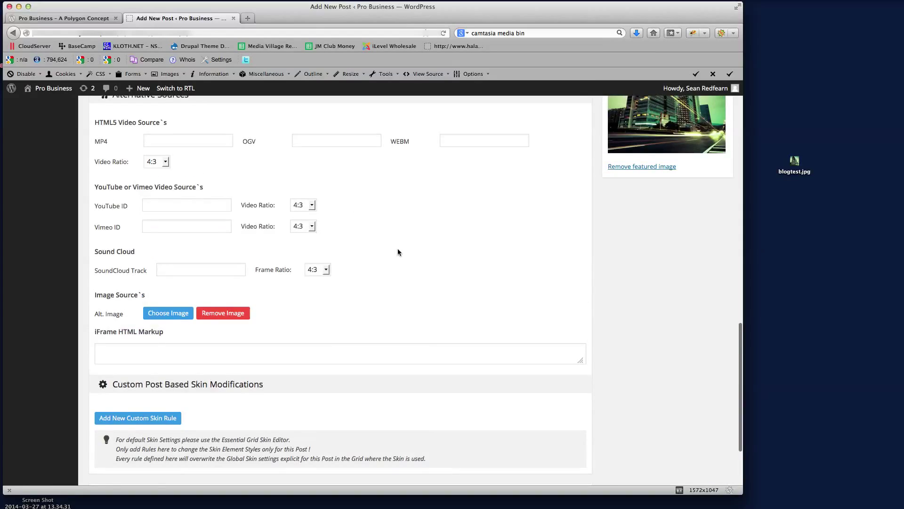
{"action": "scroll", "coordinate": [393, 248], "scroll_direction": "down", "scroll_amount": 4}
{"action": "scroll", "coordinate": [378, 311], "scroll_direction": "up", "scroll_amount": 20}
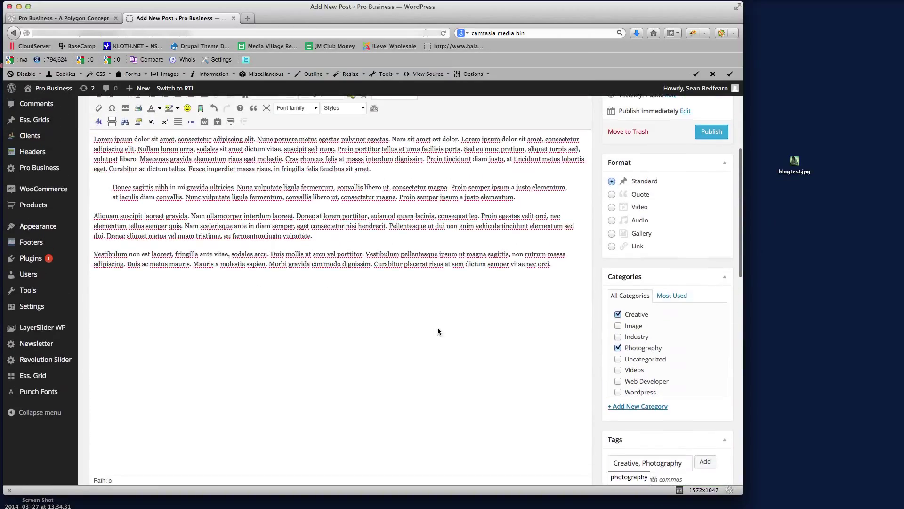
{"action": "scroll", "coordinate": [424, 339], "scroll_direction": "up", "scroll_amount": 8}
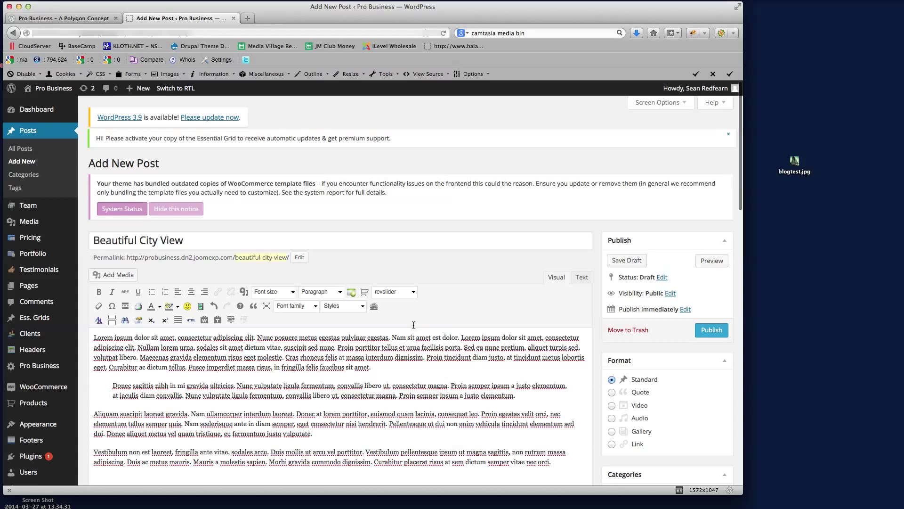
{"action": "left_click", "coordinate": [712, 331]}
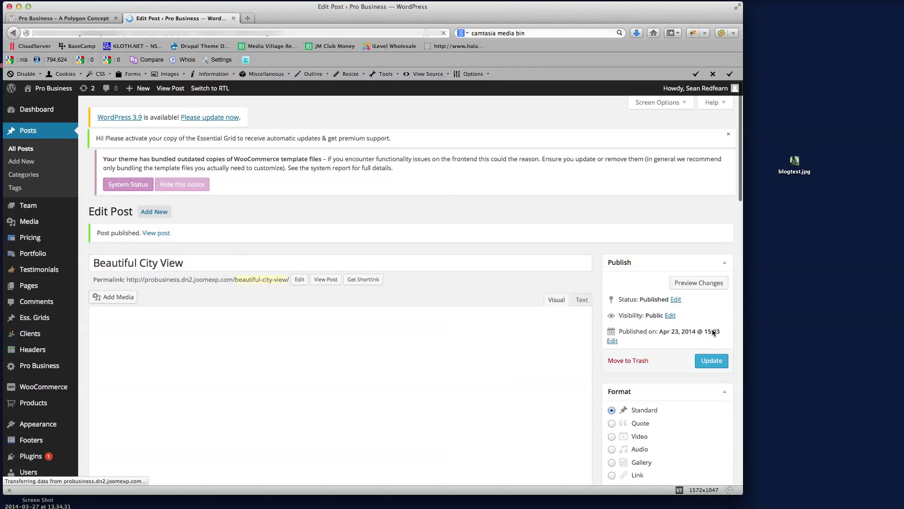
- Open the live Classic Blog page and check Beautiful City View is listed first with its city photo
{"action": "left_click", "coordinate": [68, 19]}
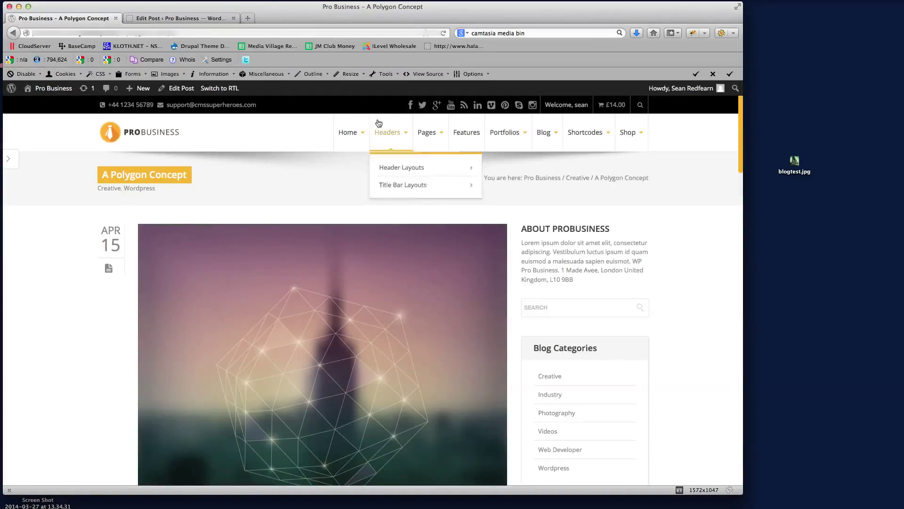
{"action": "mouse_move", "coordinate": [544, 133]}
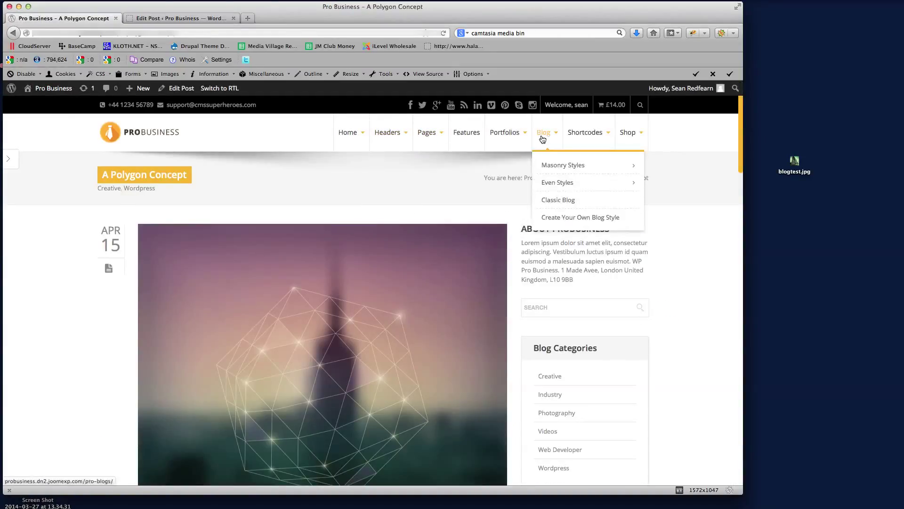
{"action": "left_click", "coordinate": [559, 200]}
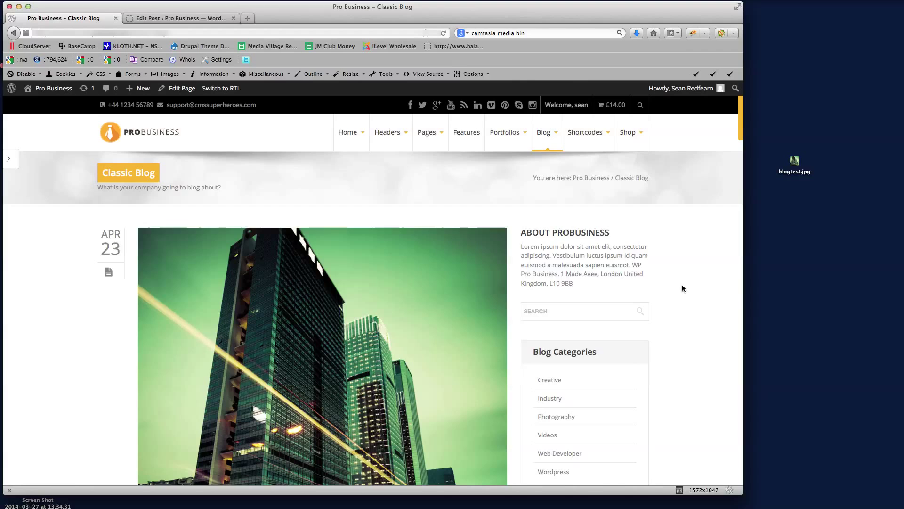
{"action": "scroll", "coordinate": [688, 282], "scroll_direction": "down", "scroll_amount": 3}
{"action": "scroll", "coordinate": [688, 283], "scroll_direction": "up", "scroll_amount": 3}
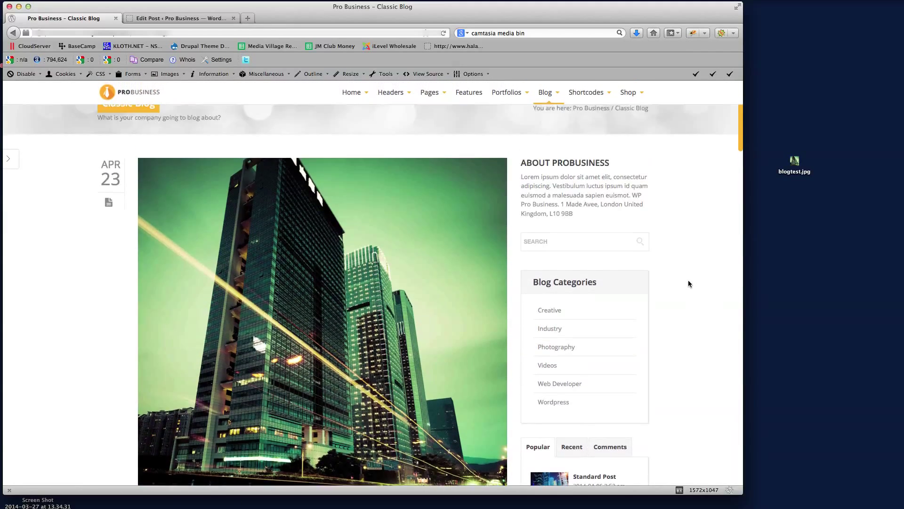
{"action": "scroll", "coordinate": [93, 266], "scroll_direction": "down", "scroll_amount": 6}
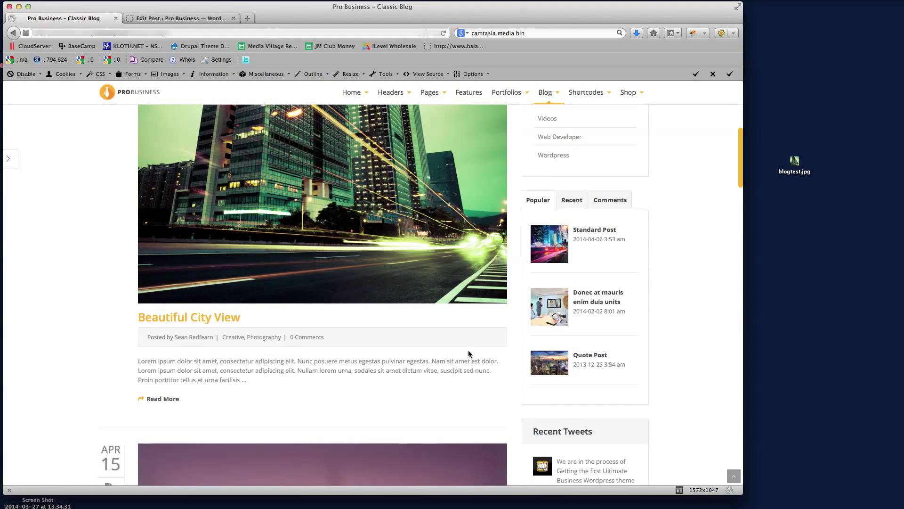
{"action": "scroll", "coordinate": [80, 261], "scroll_direction": "up", "scroll_amount": 1}
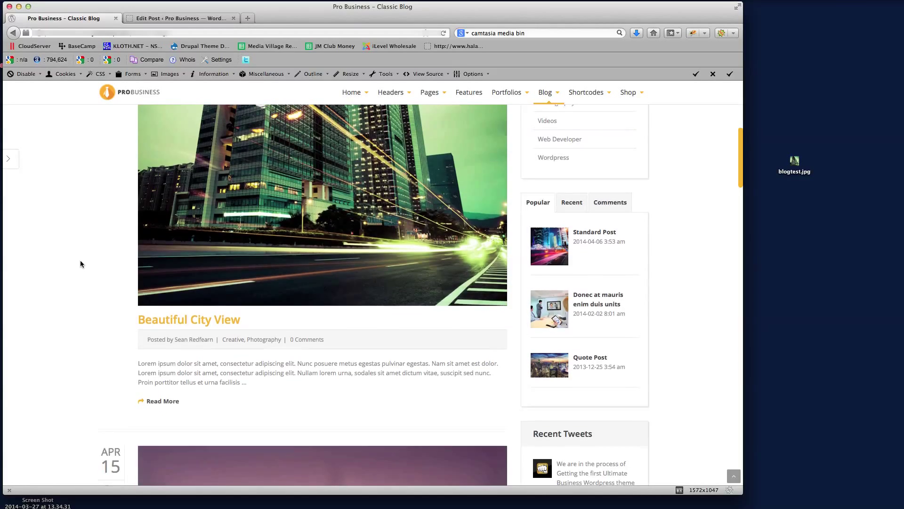
{"action": "scroll", "coordinate": [80, 264], "scroll_direction": "up", "scroll_amount": 6}
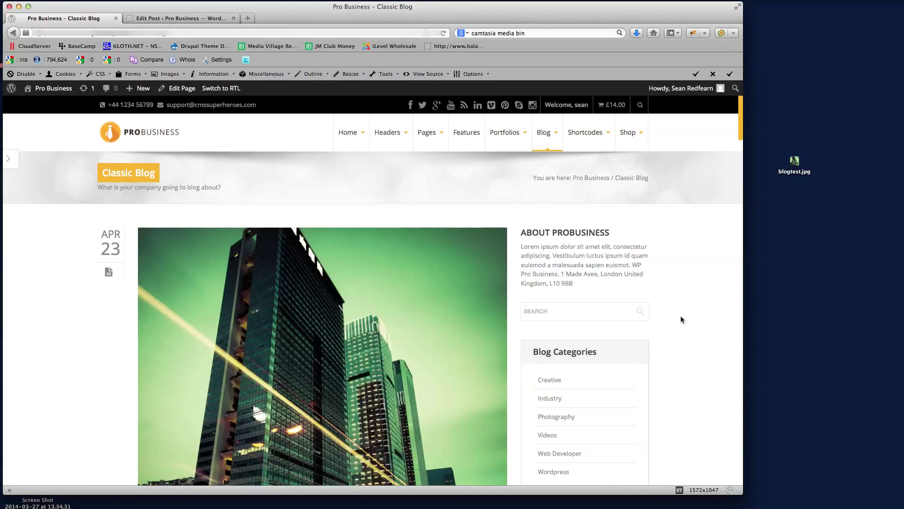
{"action": "mouse_move", "coordinate": [545, 134]}
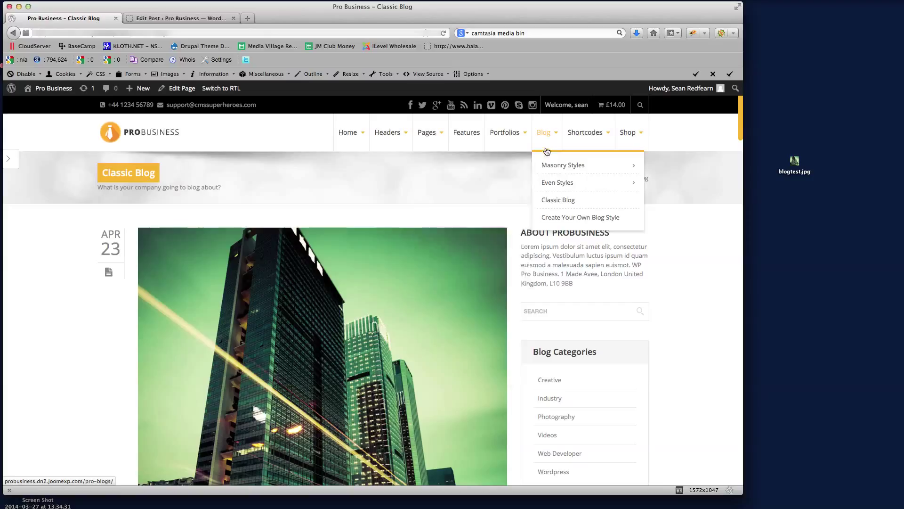
{"action": "mouse_move", "coordinate": [560, 182]}
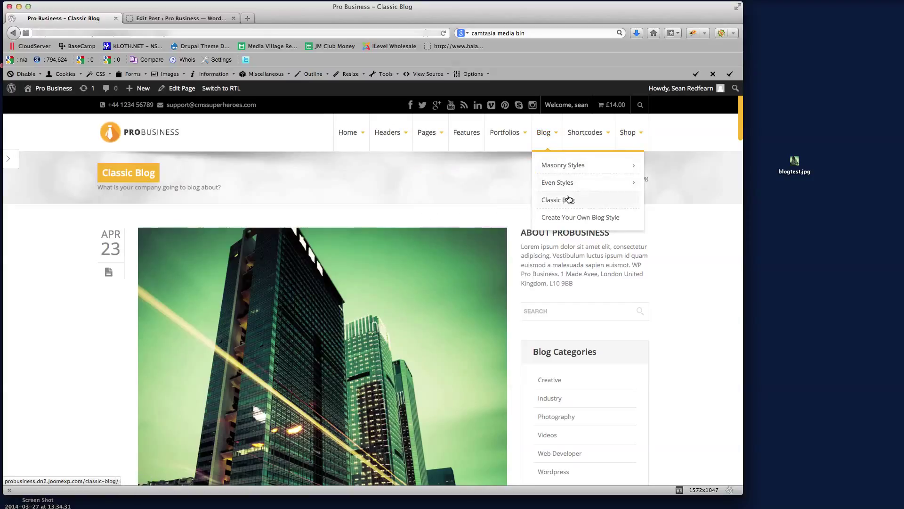
{"action": "mouse_move", "coordinate": [563, 167]}
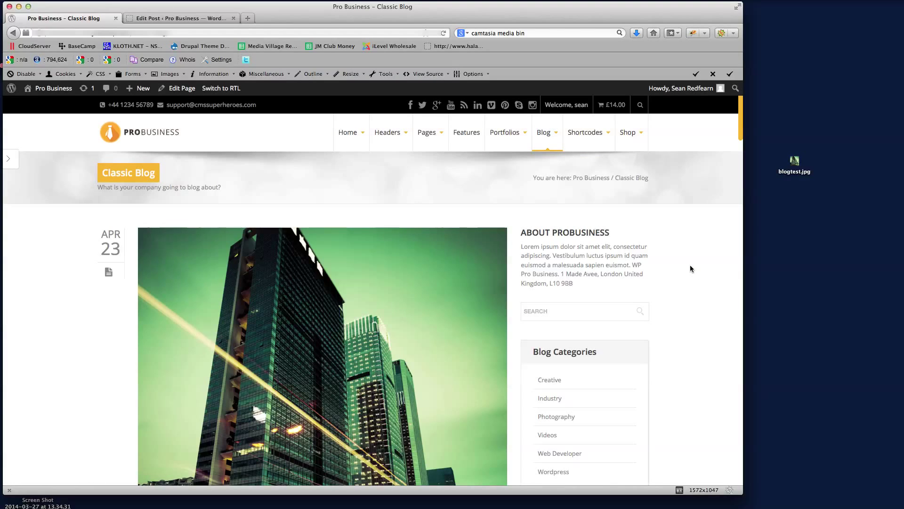
{"action": "scroll", "coordinate": [683, 265], "scroll_direction": "down", "scroll_amount": 5}
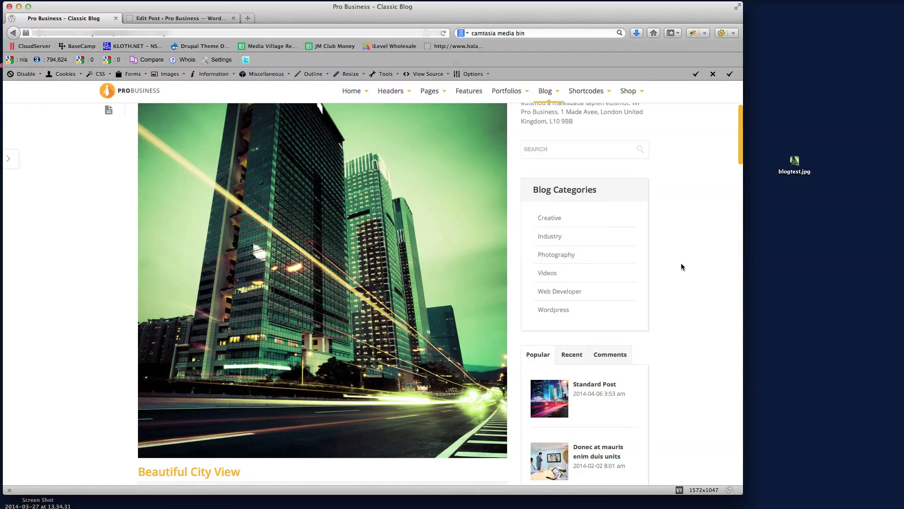